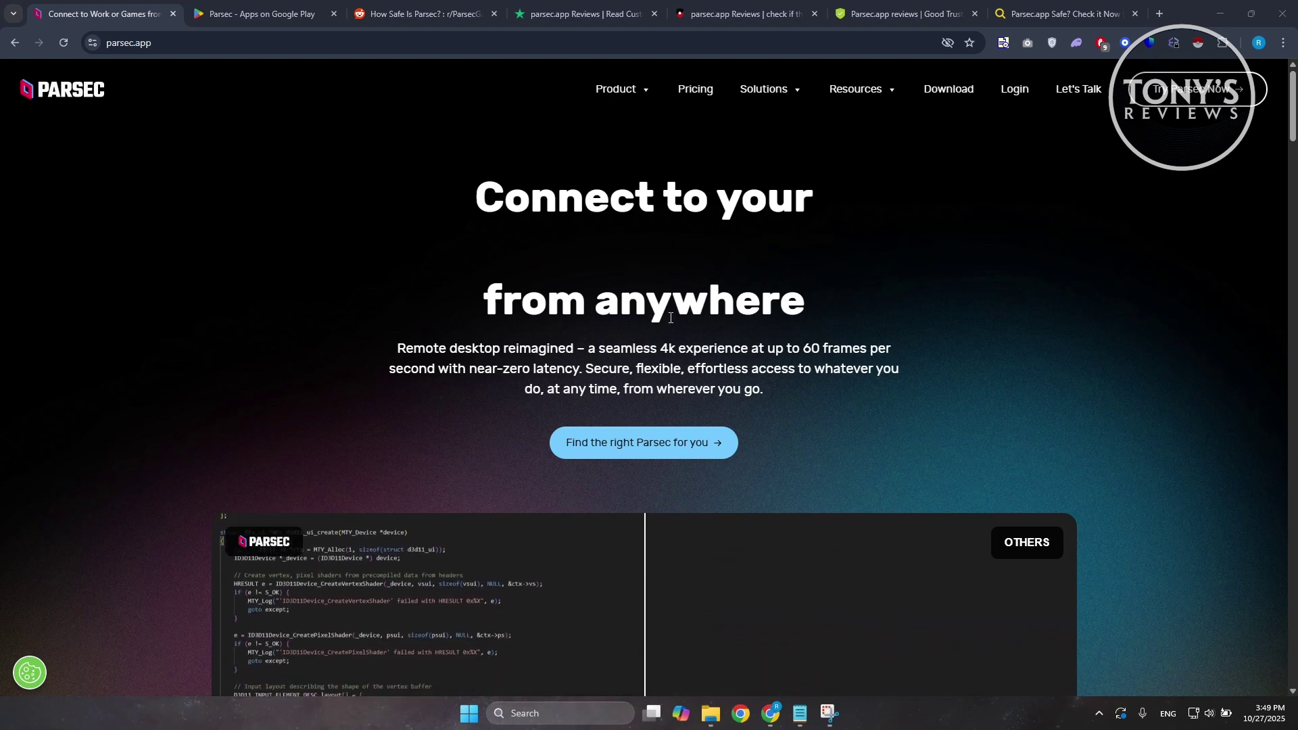
scroll(684, 316, "down", 1)
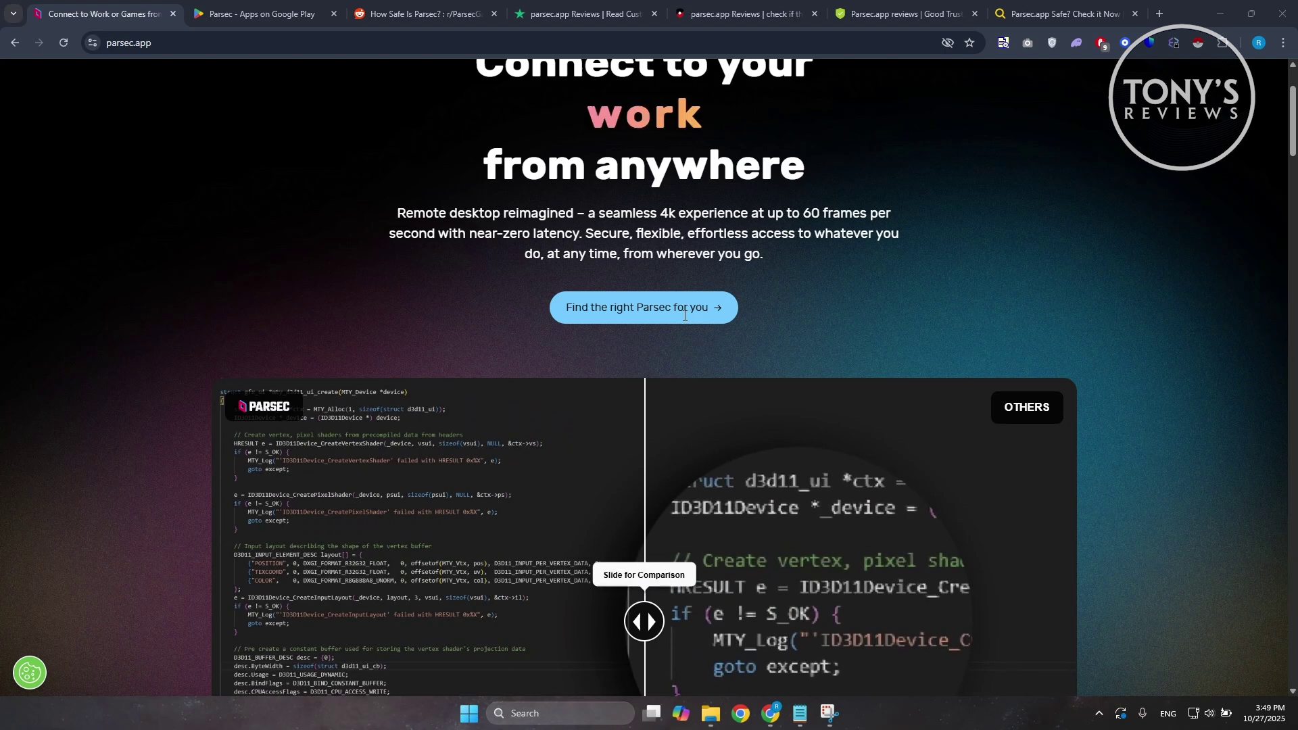
scroll(685, 316, "down", 1)
scroll(686, 316, "down", 1)
scroll(690, 317, "down", 1)
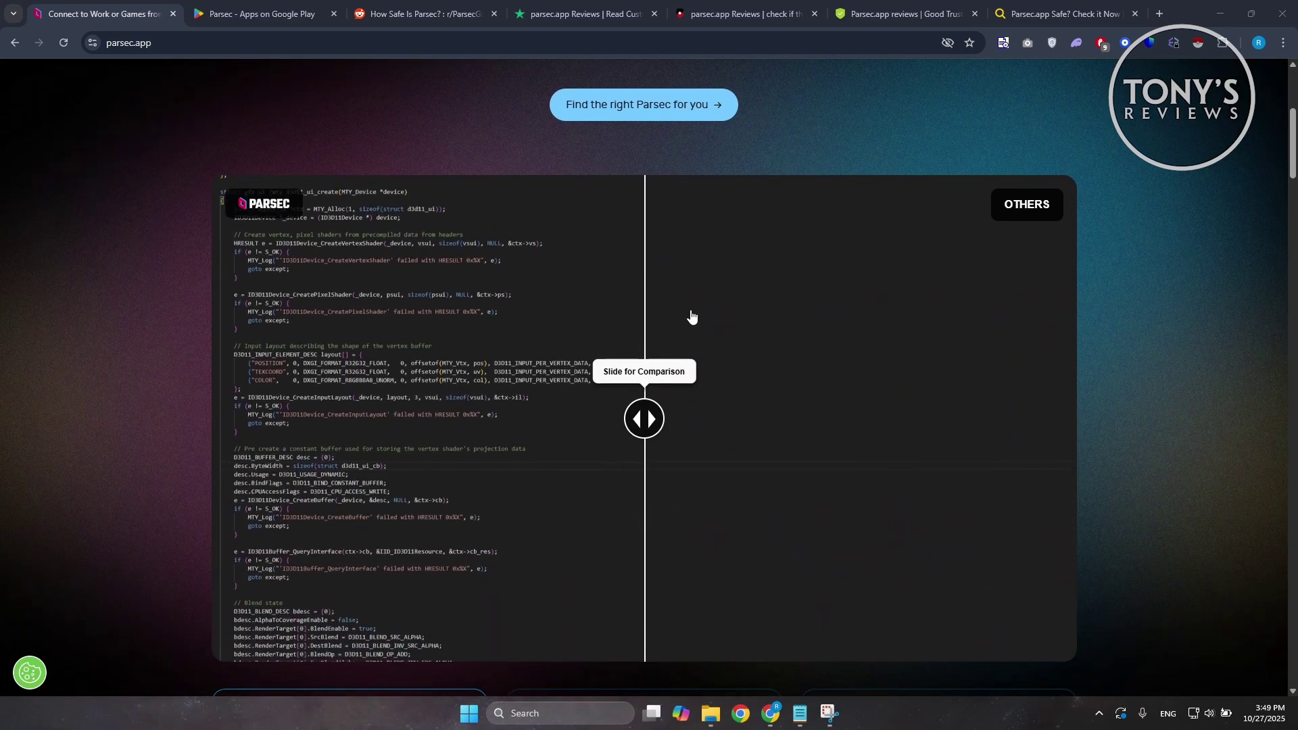
scroll(690, 317, "down", 3)
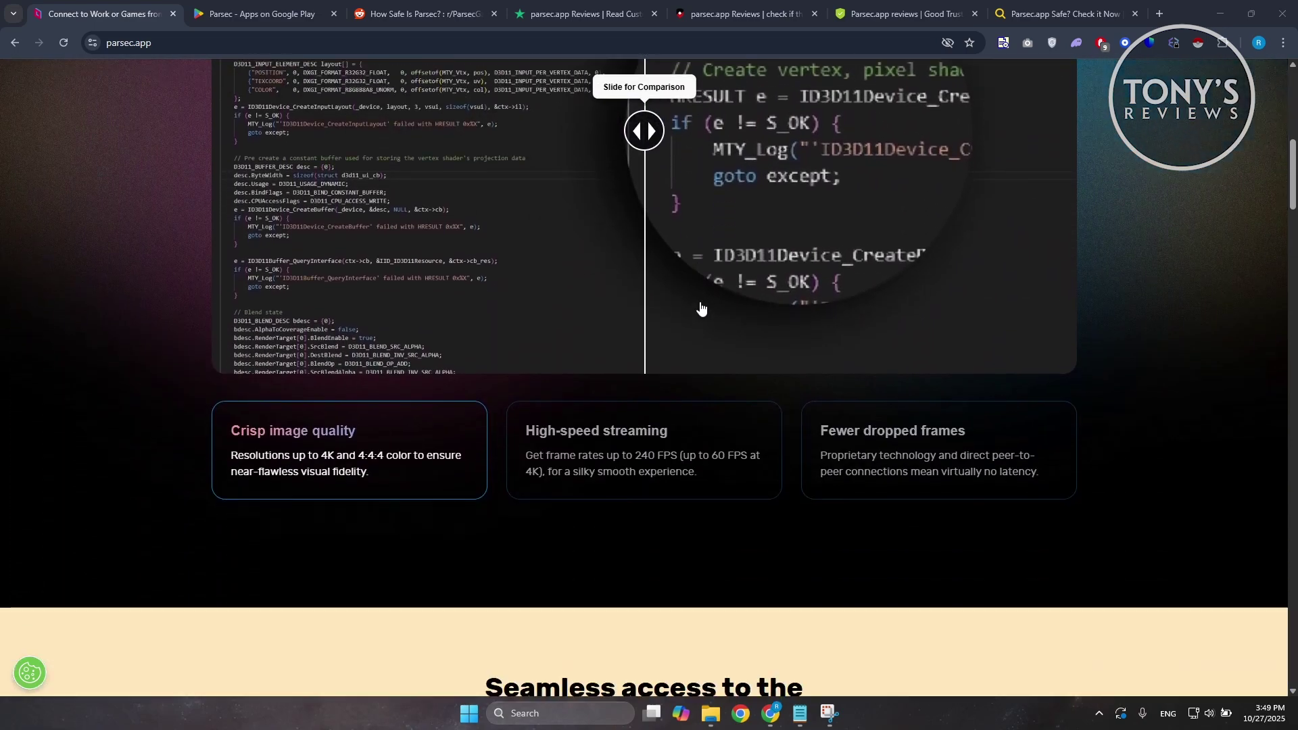
scroll(698, 307, "down", 2)
scroll(713, 293, "down", 1)
scroll(715, 295, "down", 1)
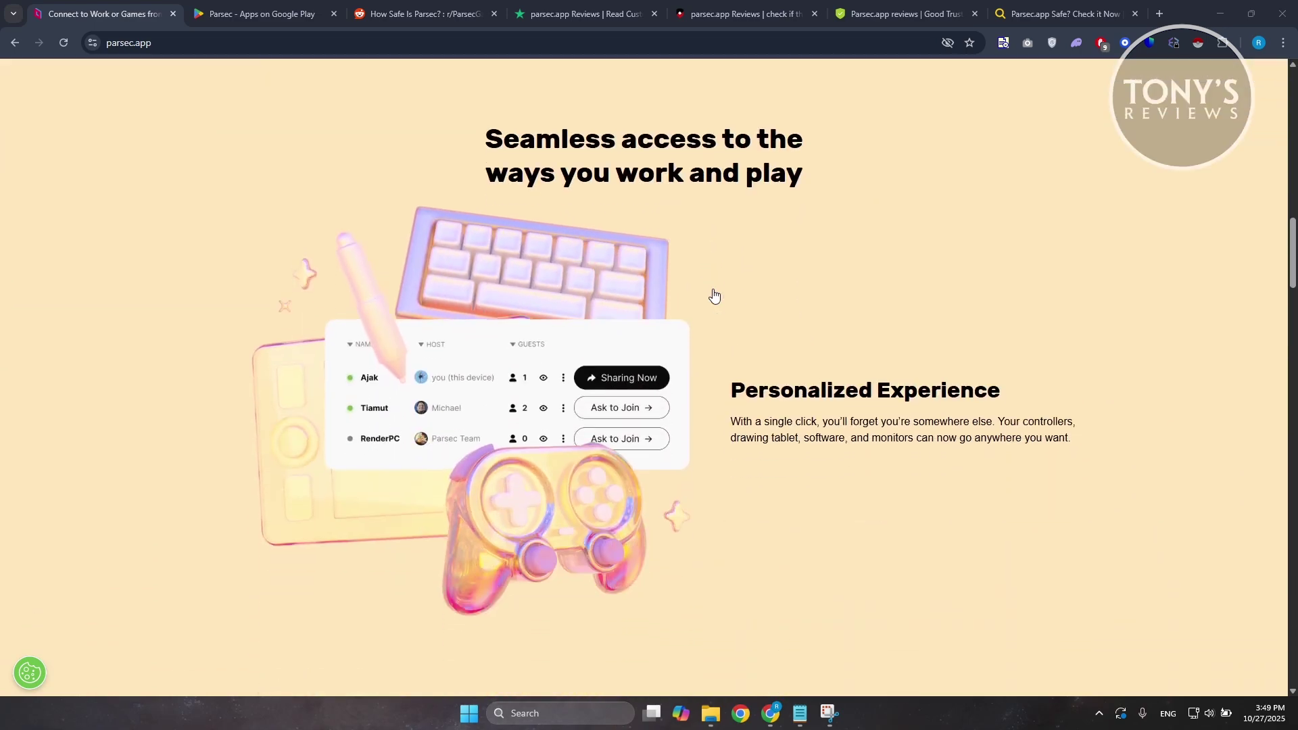
Step: Switch to the 'Parsec - Apps on Google Play' tab to view the listing
left_click(285, 11)
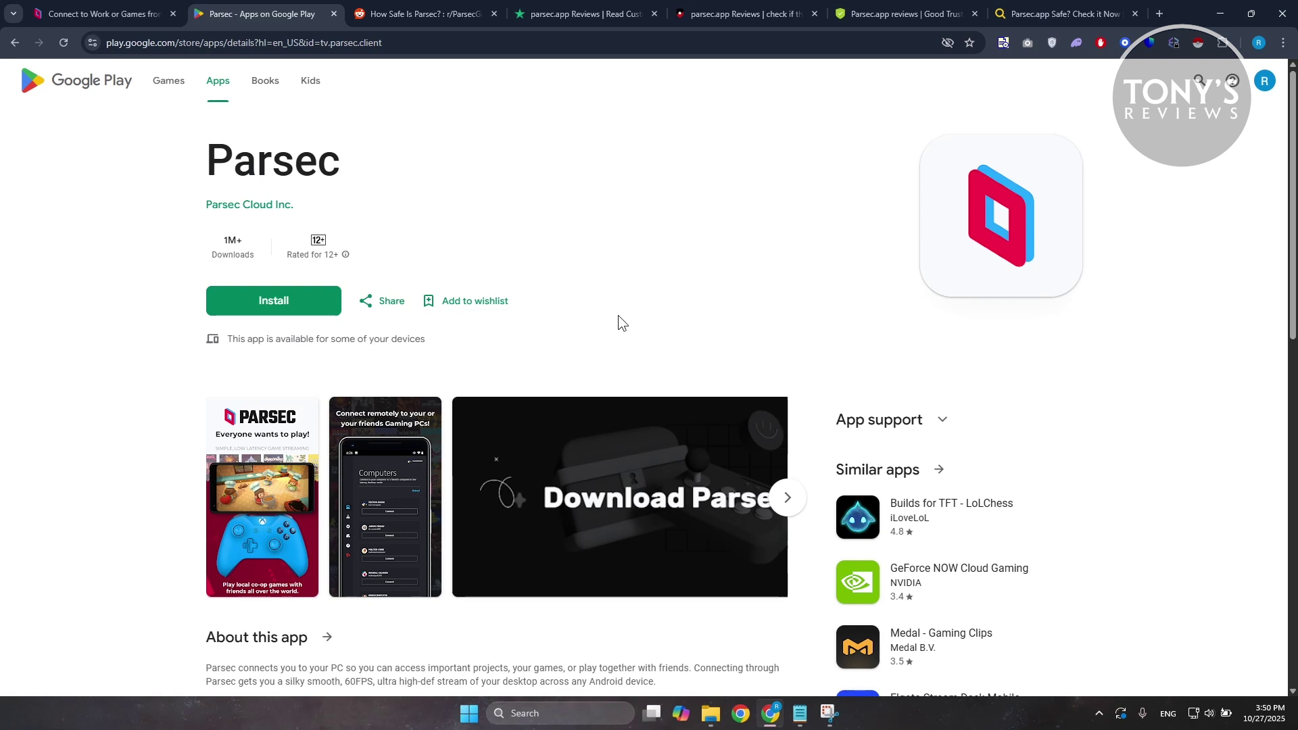
scroll(617, 315, "down", 2)
scroll(620, 323, "down", 2)
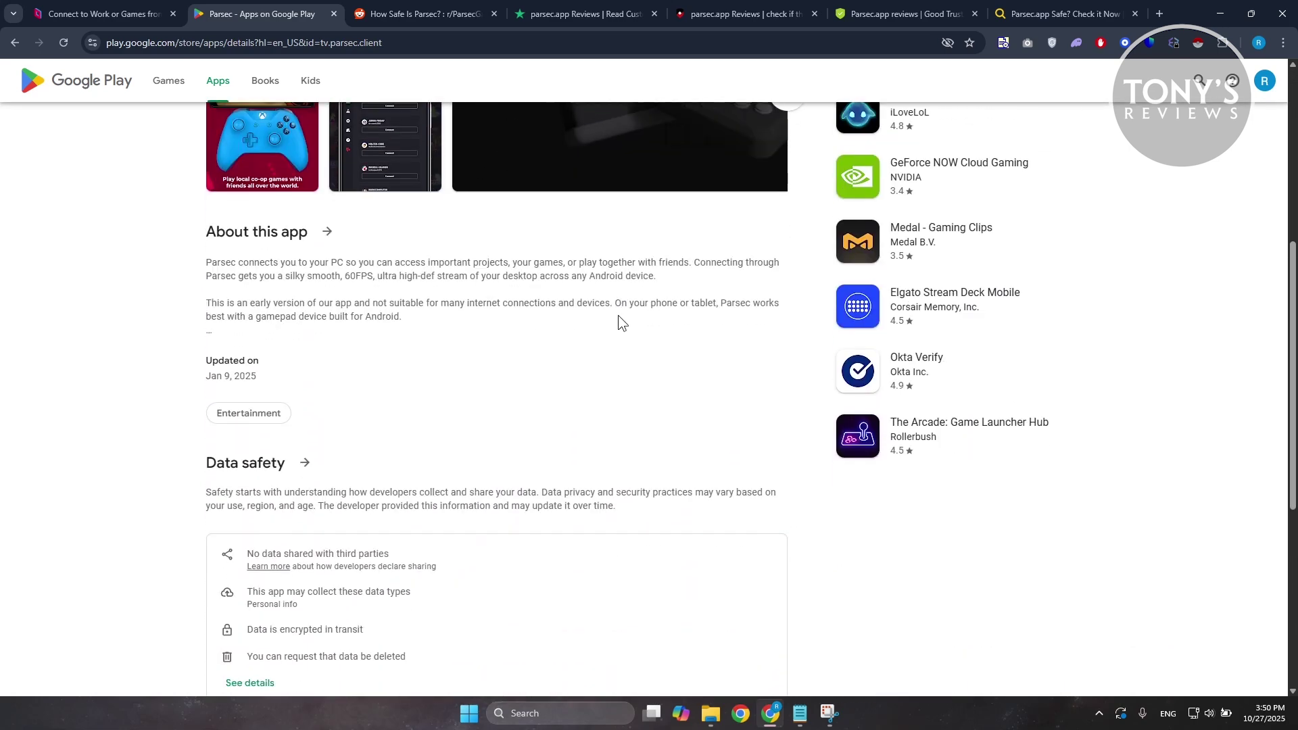
scroll(621, 320, "down", 3)
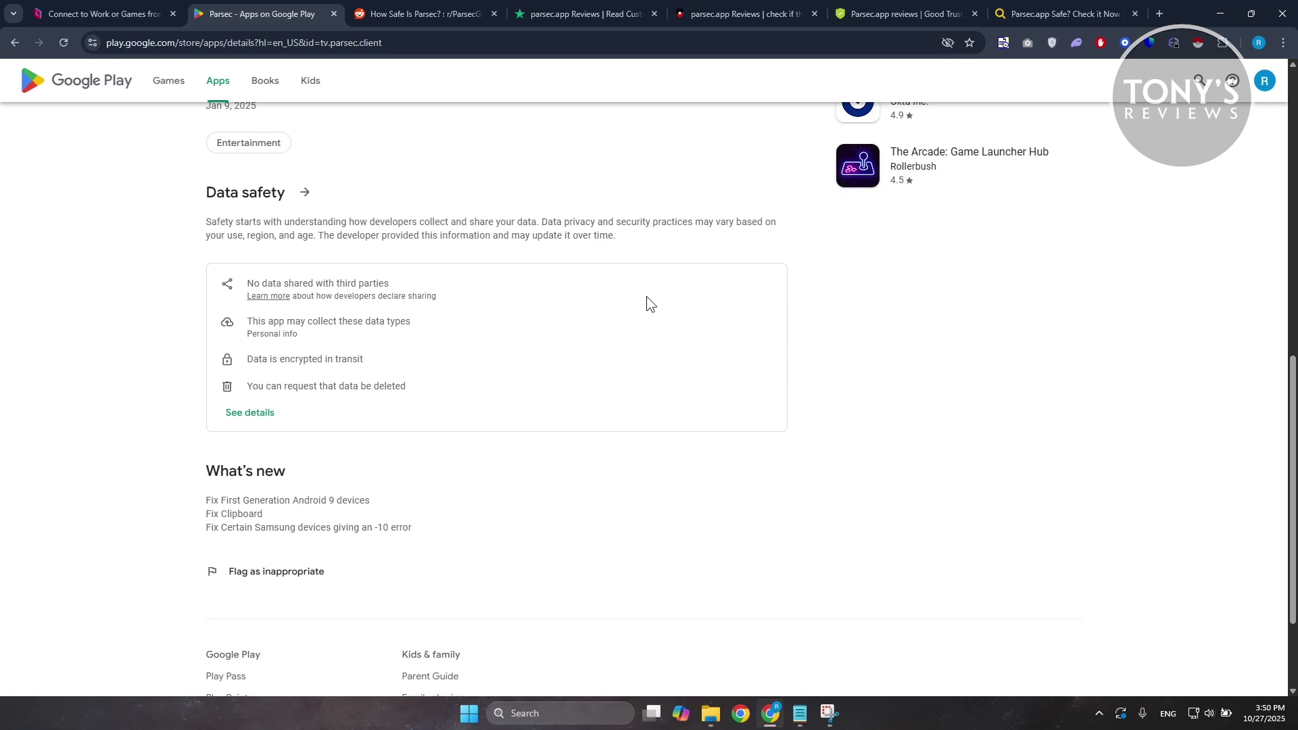
scroll(644, 299, "down", 1)
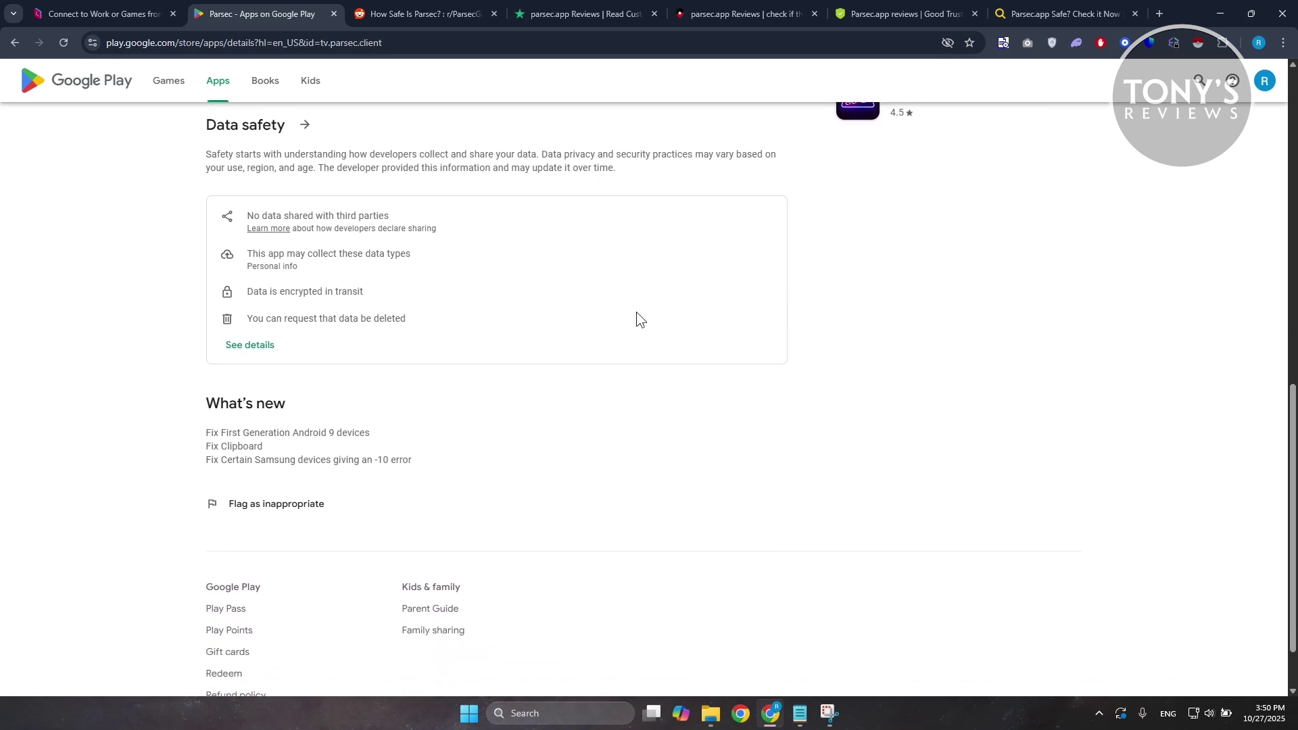
scroll(633, 317, "down", 1)
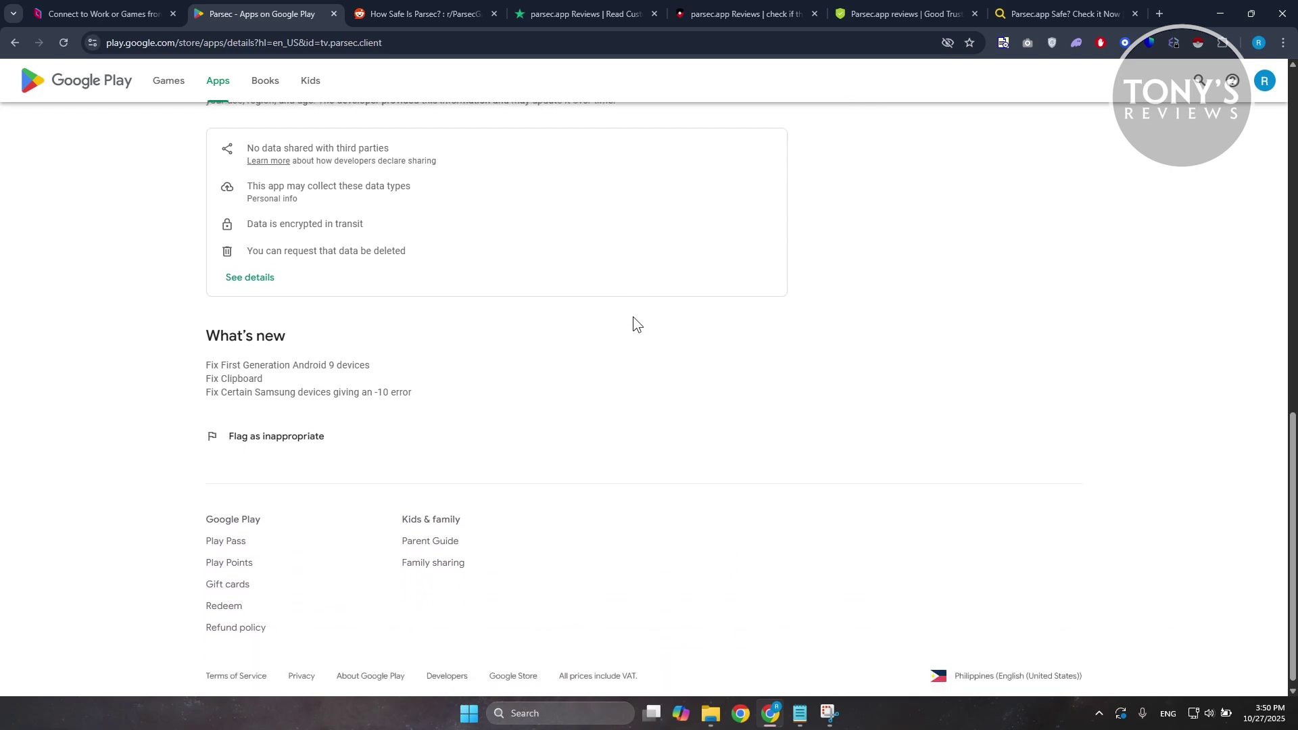
scroll(318, 340, "up", 4)
scroll(319, 339, "up", 5)
scroll(332, 319, "up", 2)
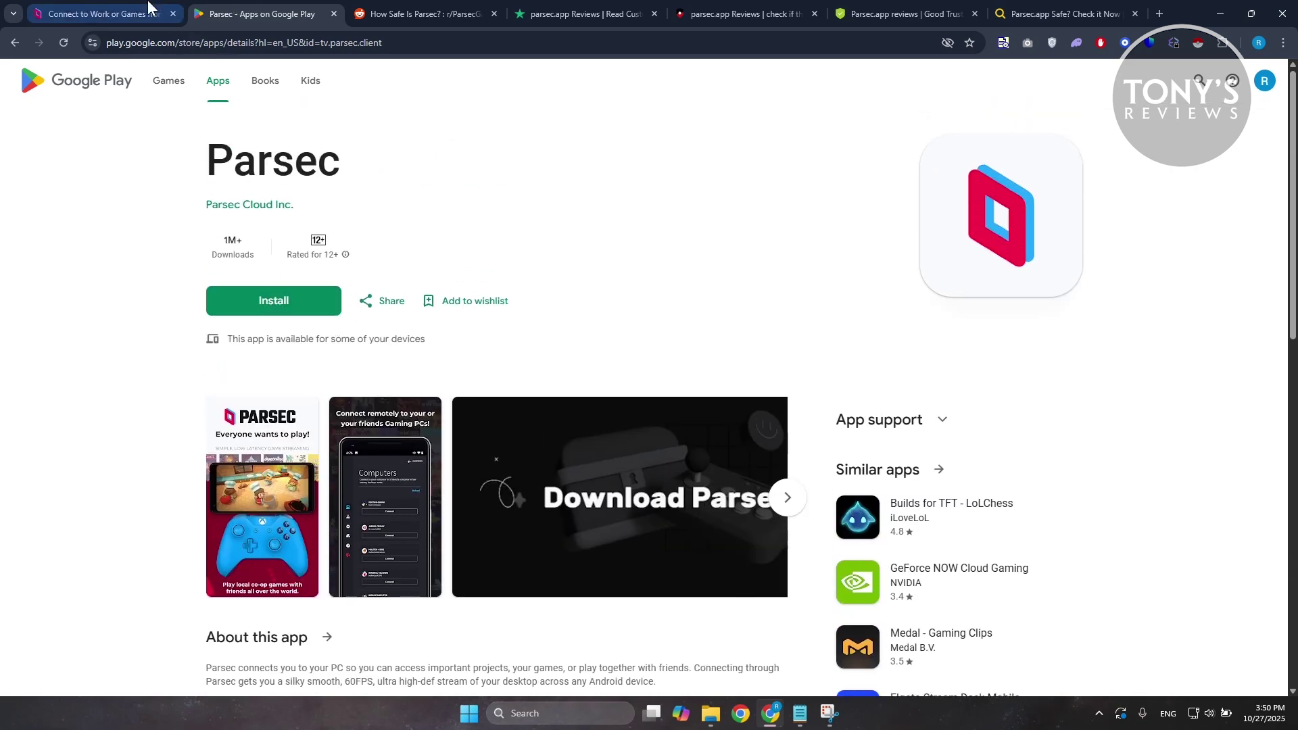
left_click(130, 13)
scroll(801, 443, "down", 3)
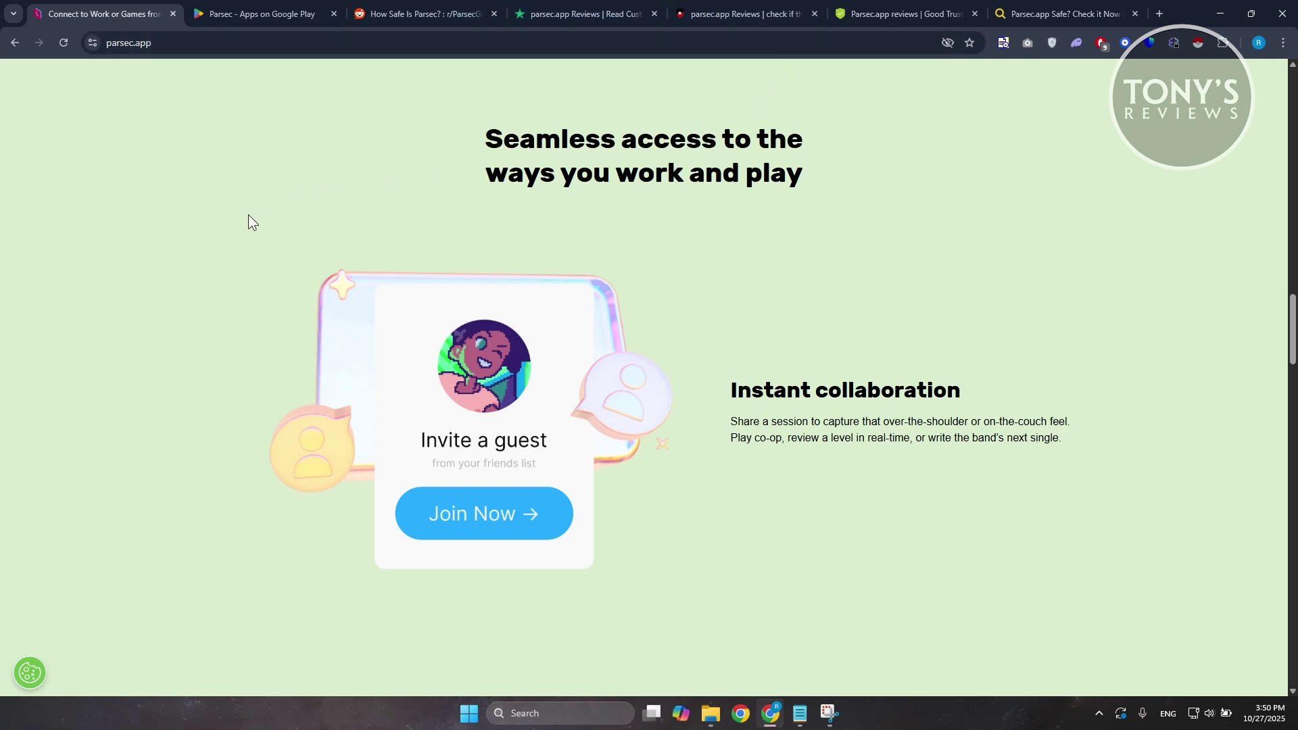
Step: Check the Trustpilot 'parsec.app Reviews' tab, then return to the Parsec Google Play listing
left_click(584, 10)
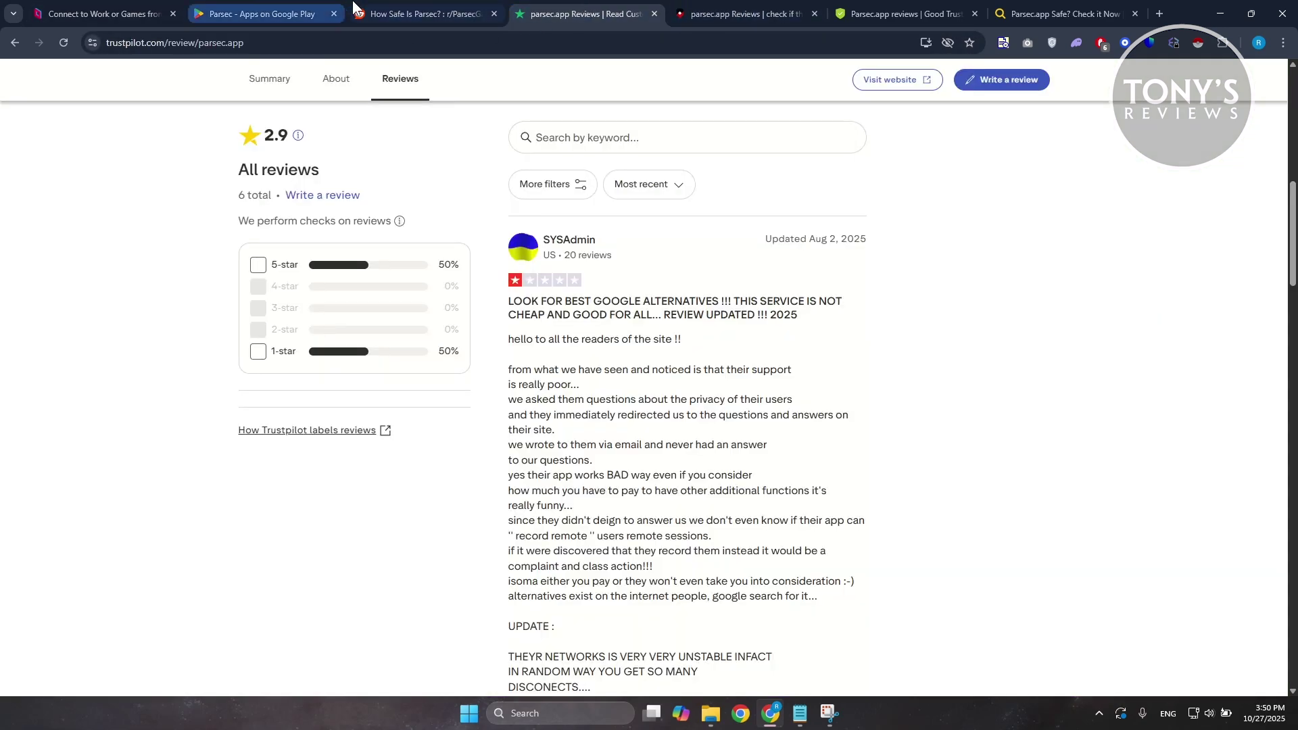
left_click(282, 12)
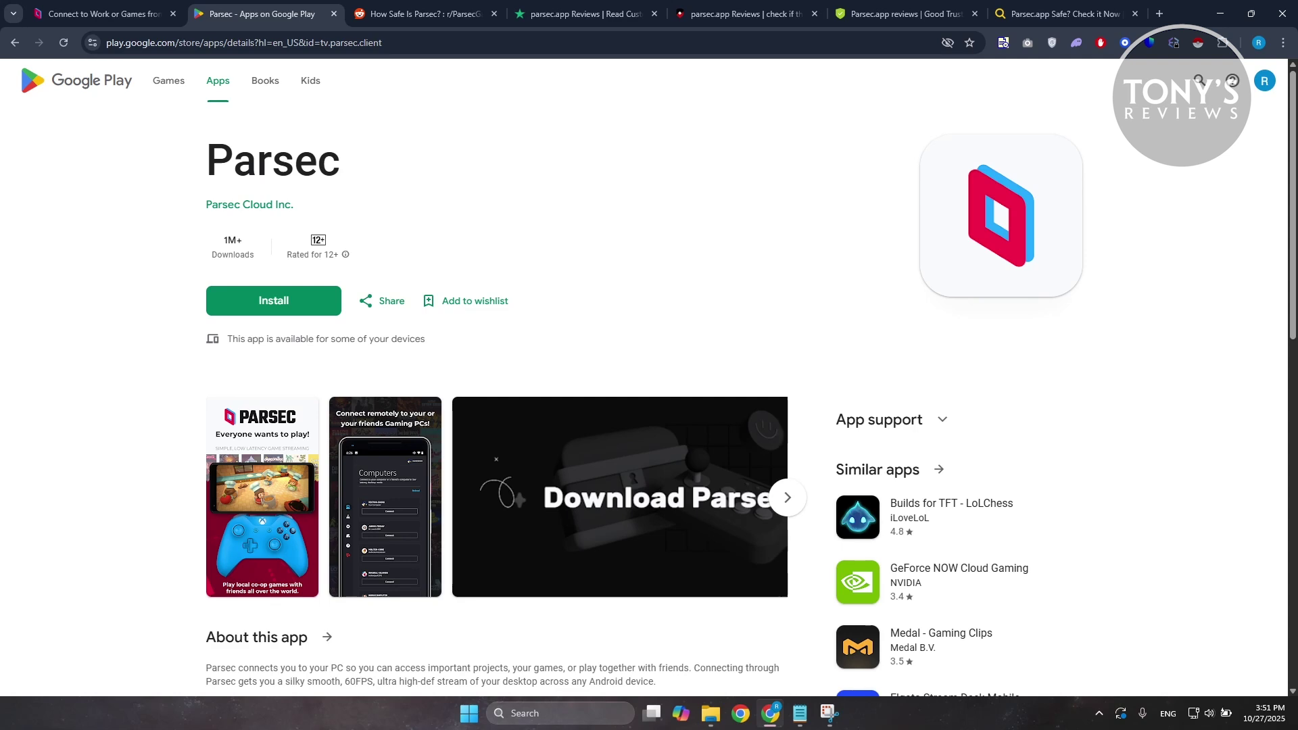
scroll(506, 339, "down", 1)
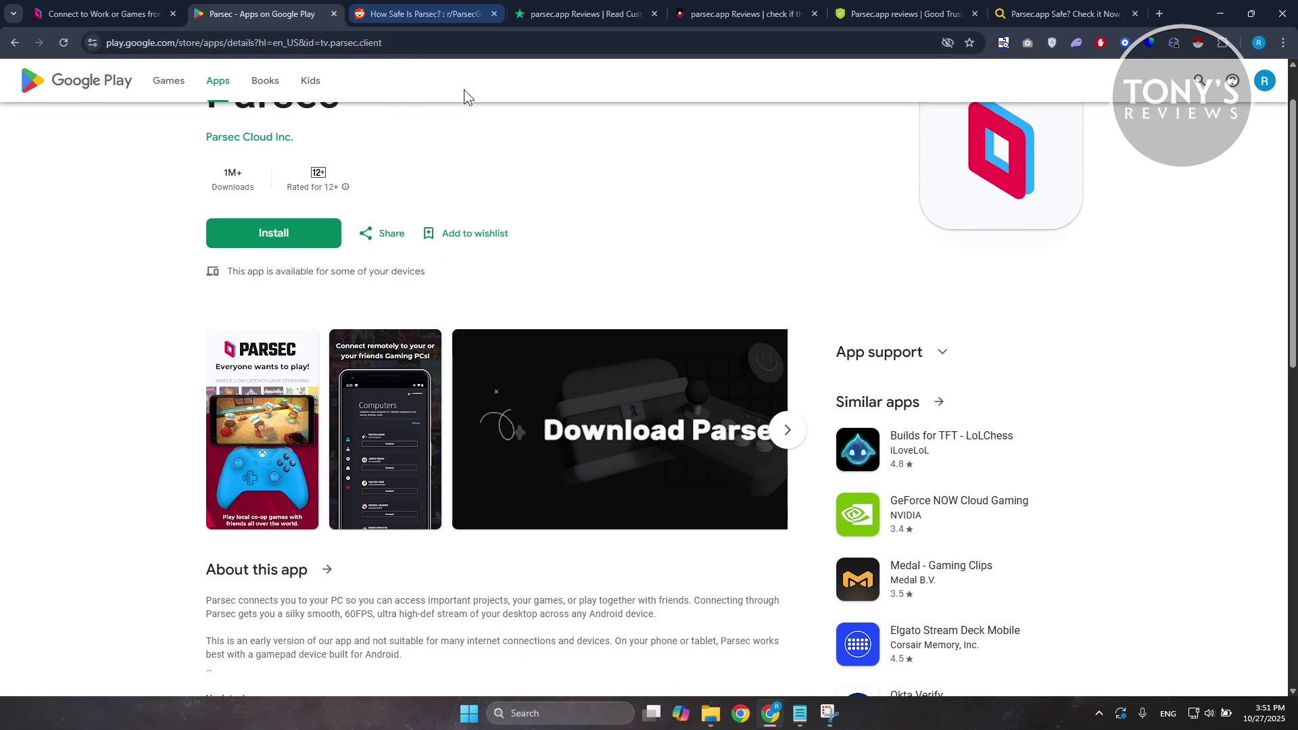
Step: Read the 'How Safe Is Parsec?' Reddit comments, then switch to the parsec.app Trustpilot reviews
left_click(459, 8)
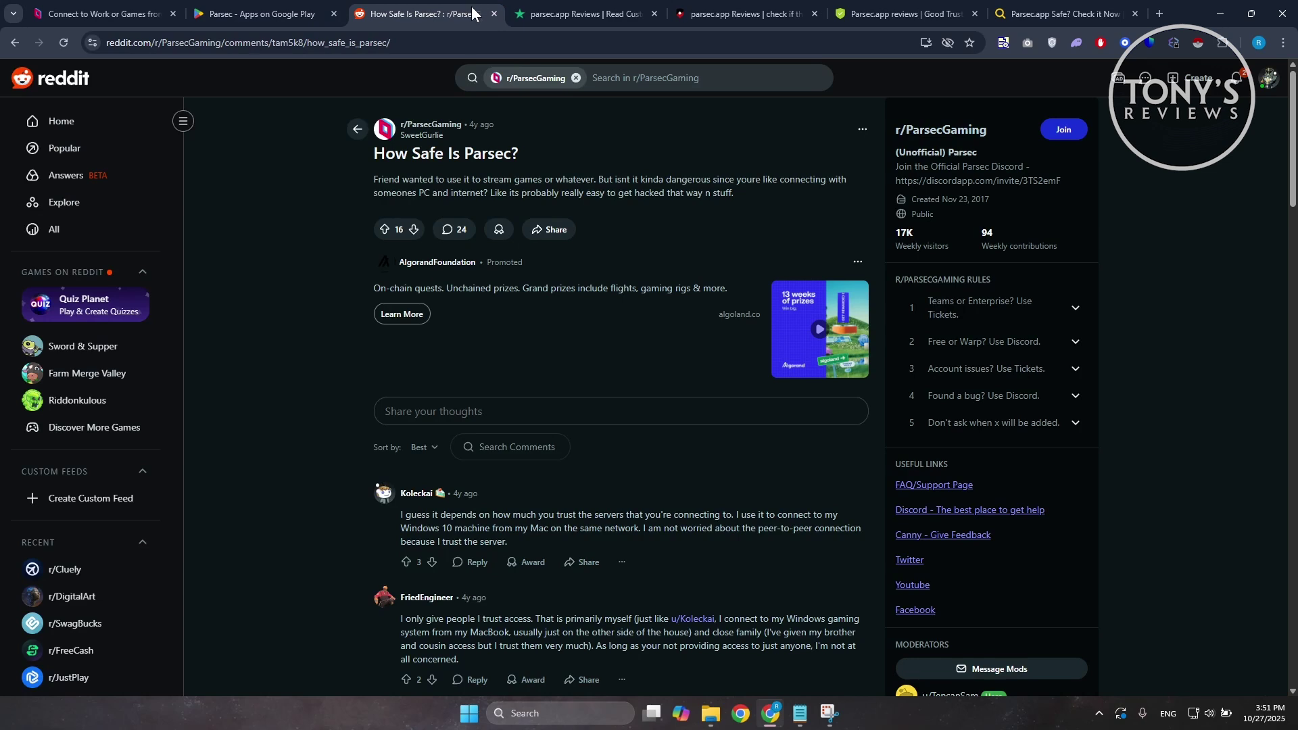
scroll(604, 255, "down", 1)
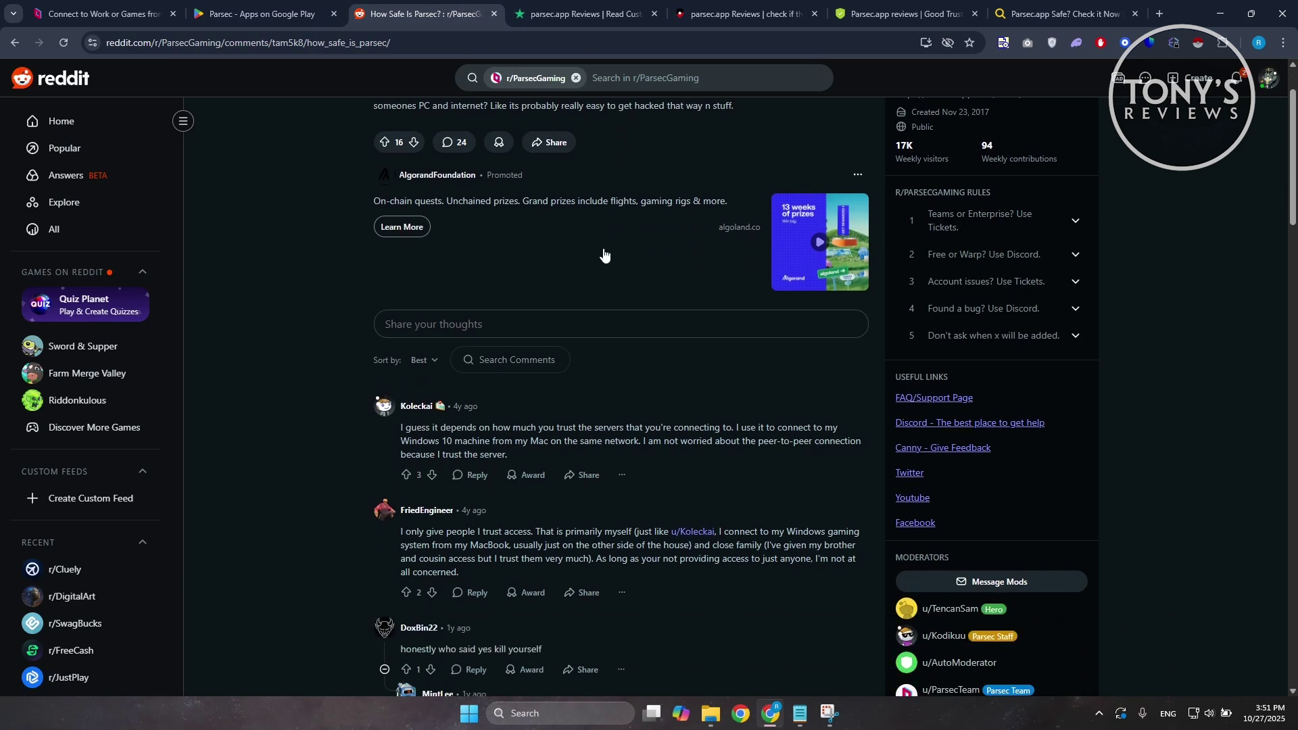
scroll(598, 256, "down", 1)
scroll(594, 256, "down", 1)
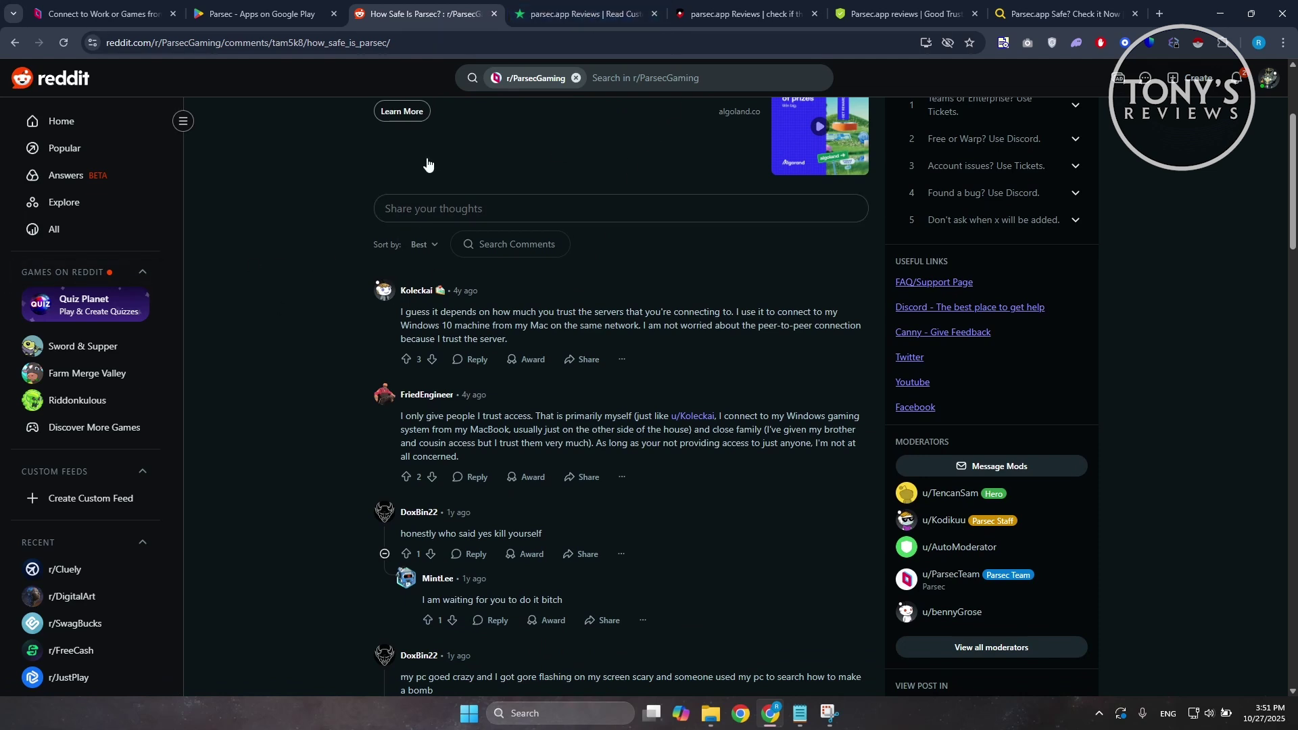
scroll(526, 302, "down", 1)
scroll(567, 452, "down", 2)
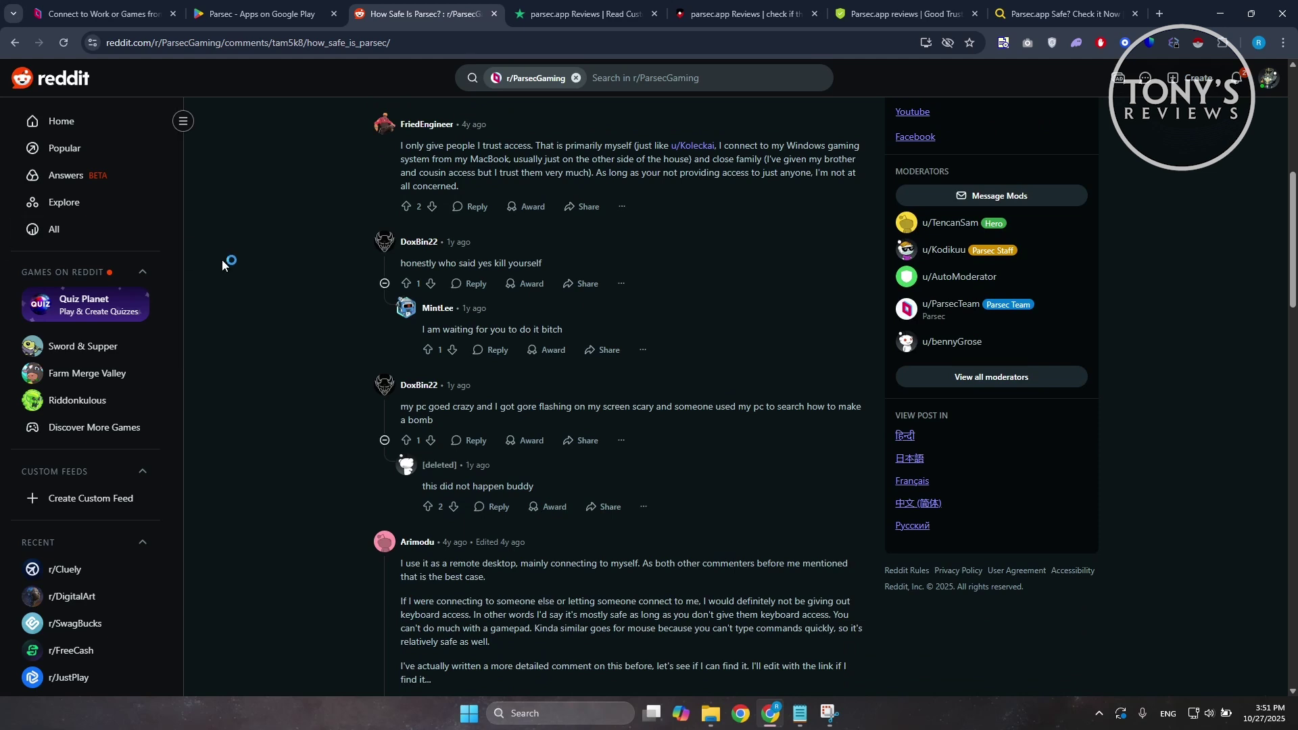
scroll(325, 309, "down", 2)
scroll(325, 307, "down", 1)
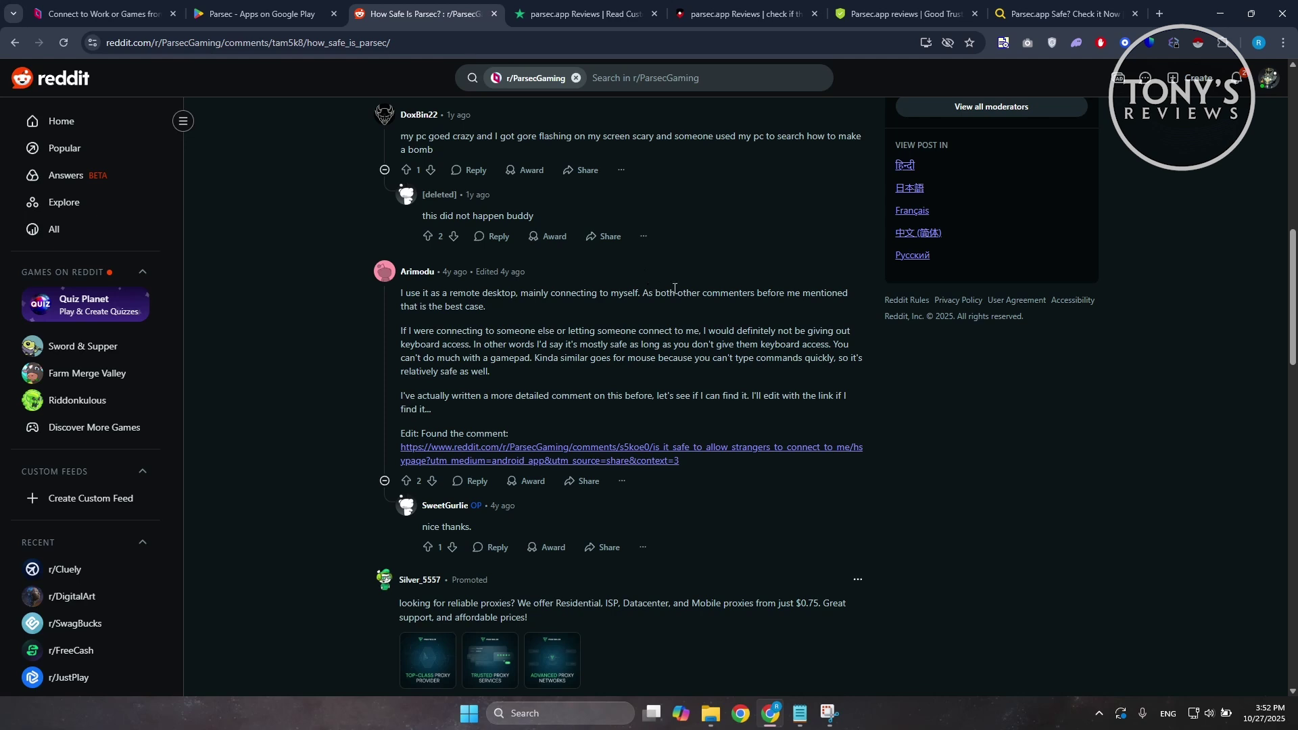
left_click(598, 14)
scroll(607, 203, "down", 1)
scroll(601, 225, "down", 2)
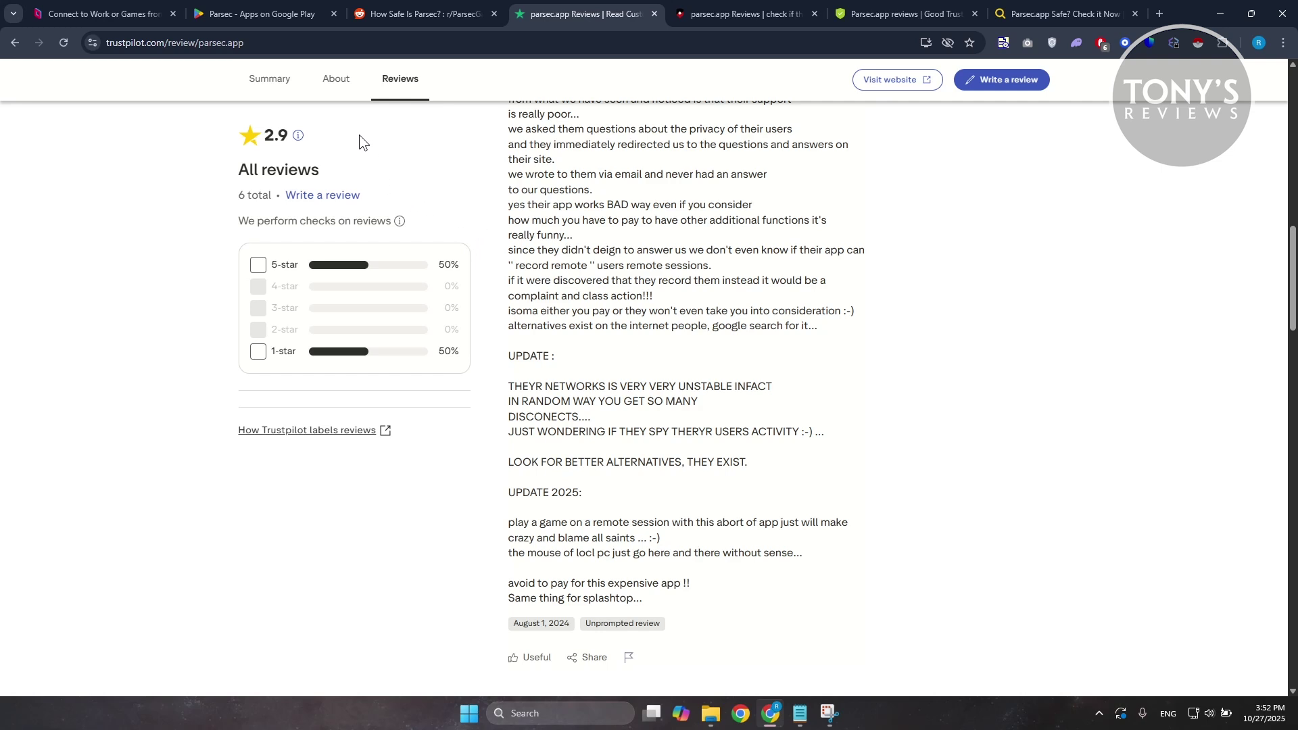
Step: Return to the parsec.app homepage tab to read security, testimonials and plan options
left_click(131, 11)
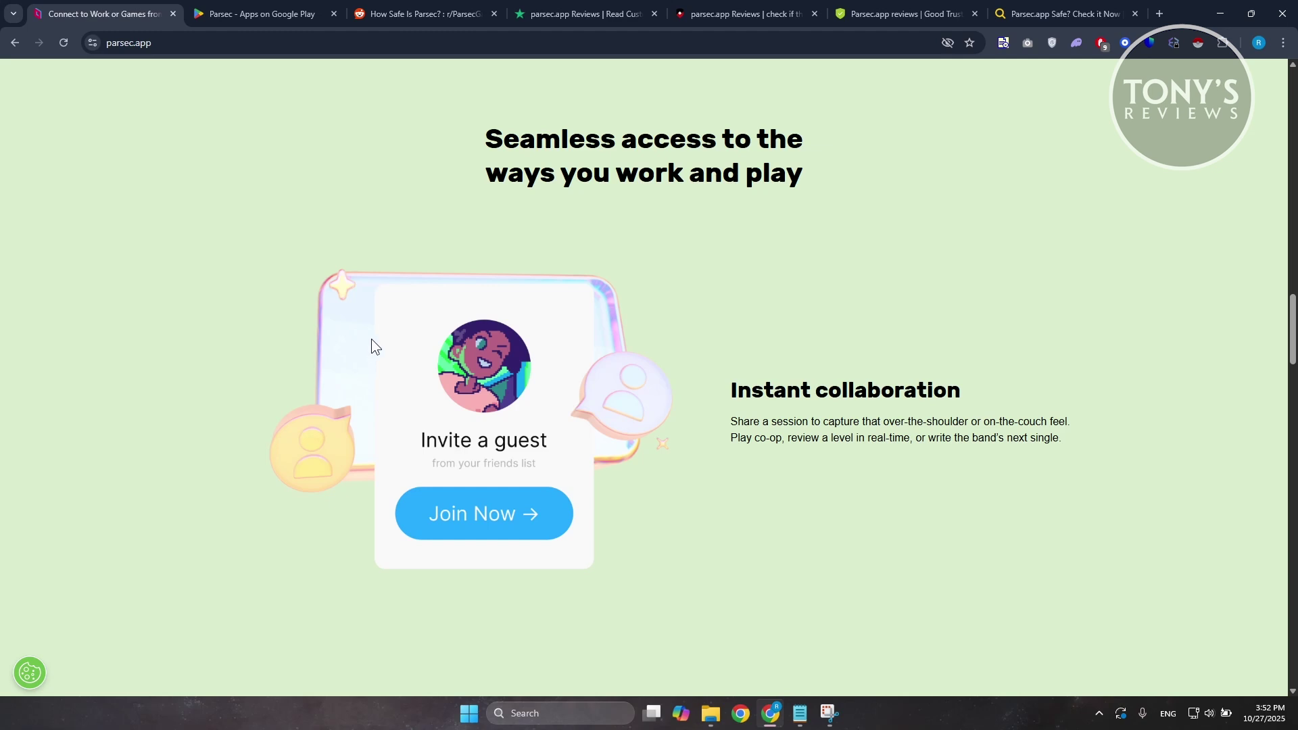
scroll(559, 335, "down", 5)
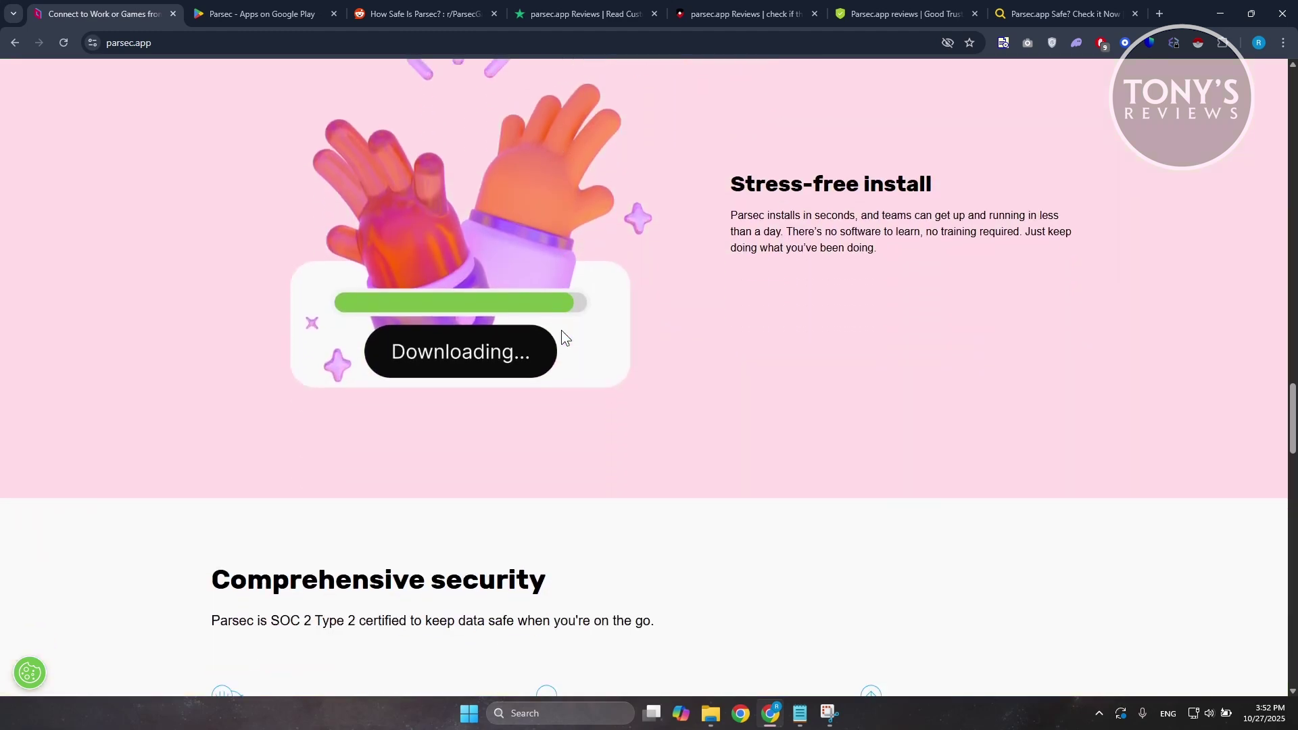
scroll(561, 330, "down", 3)
scroll(561, 330, "down", 2)
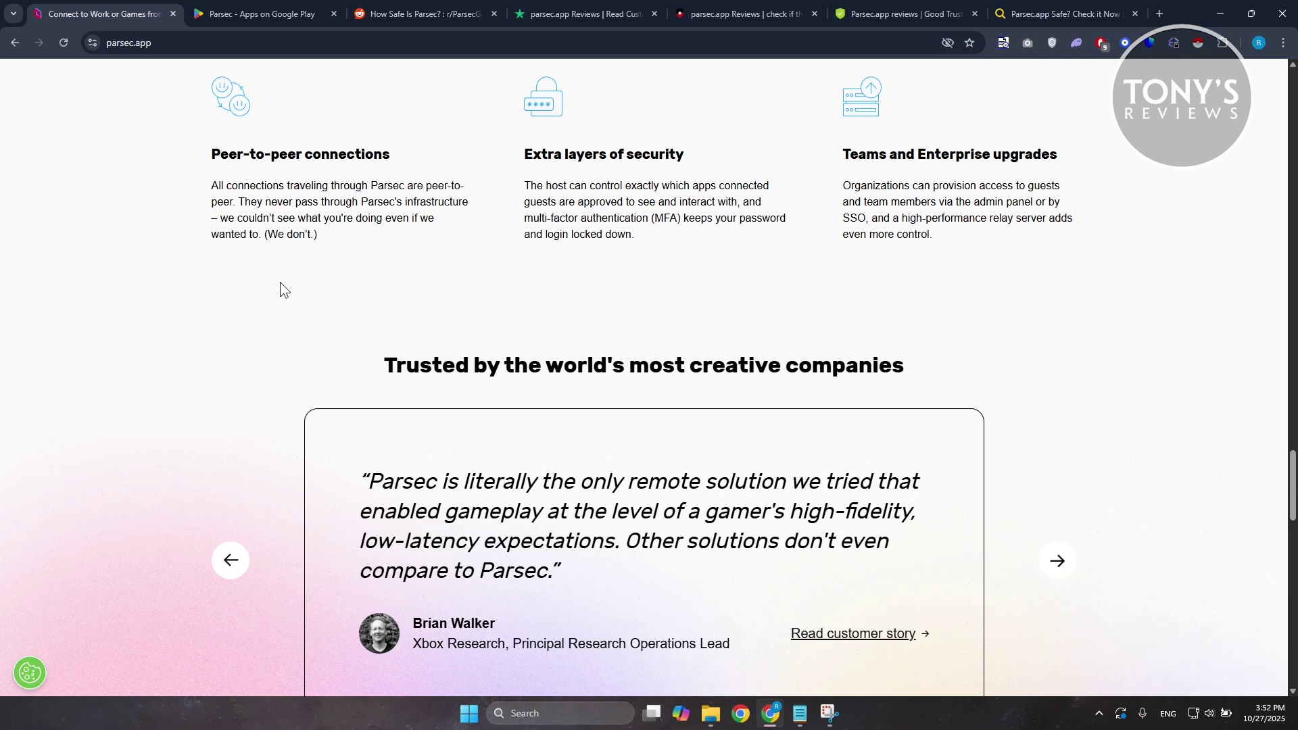
scroll(341, 319, "down", 2)
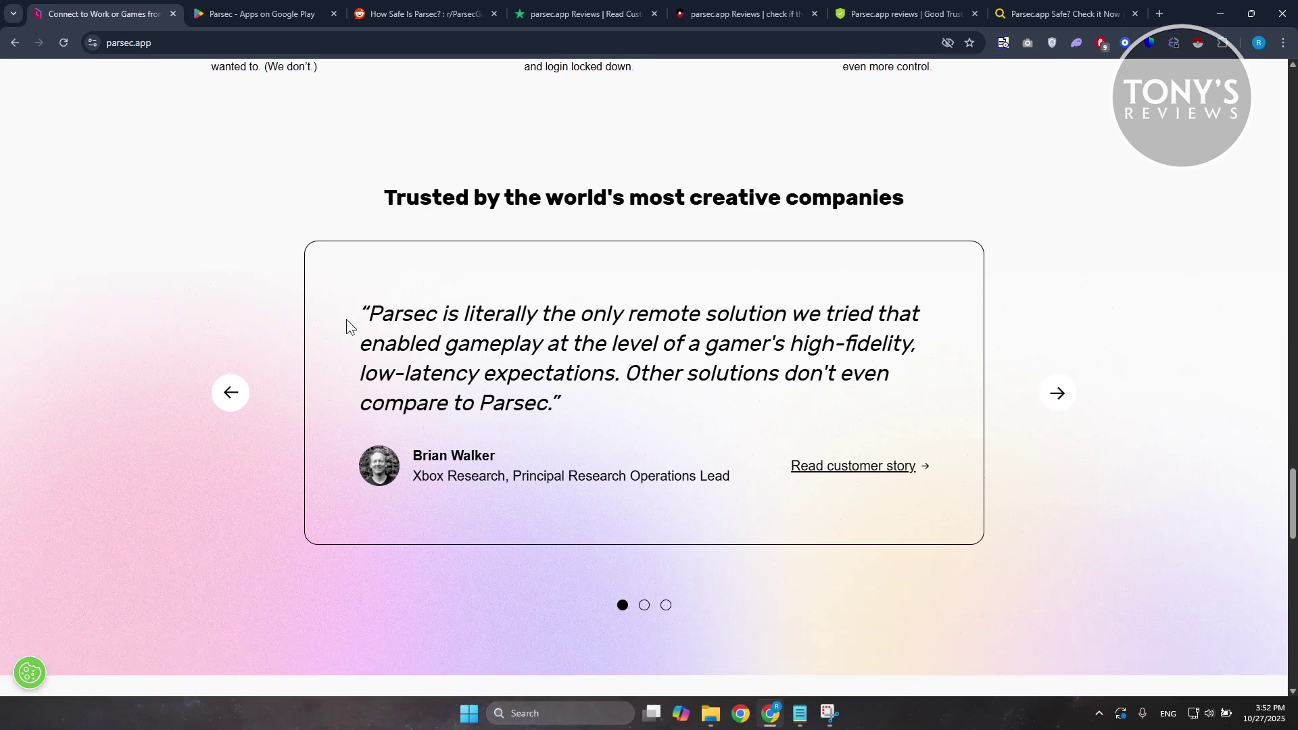
scroll(348, 311, "down", 2)
scroll(356, 256, "down", 4)
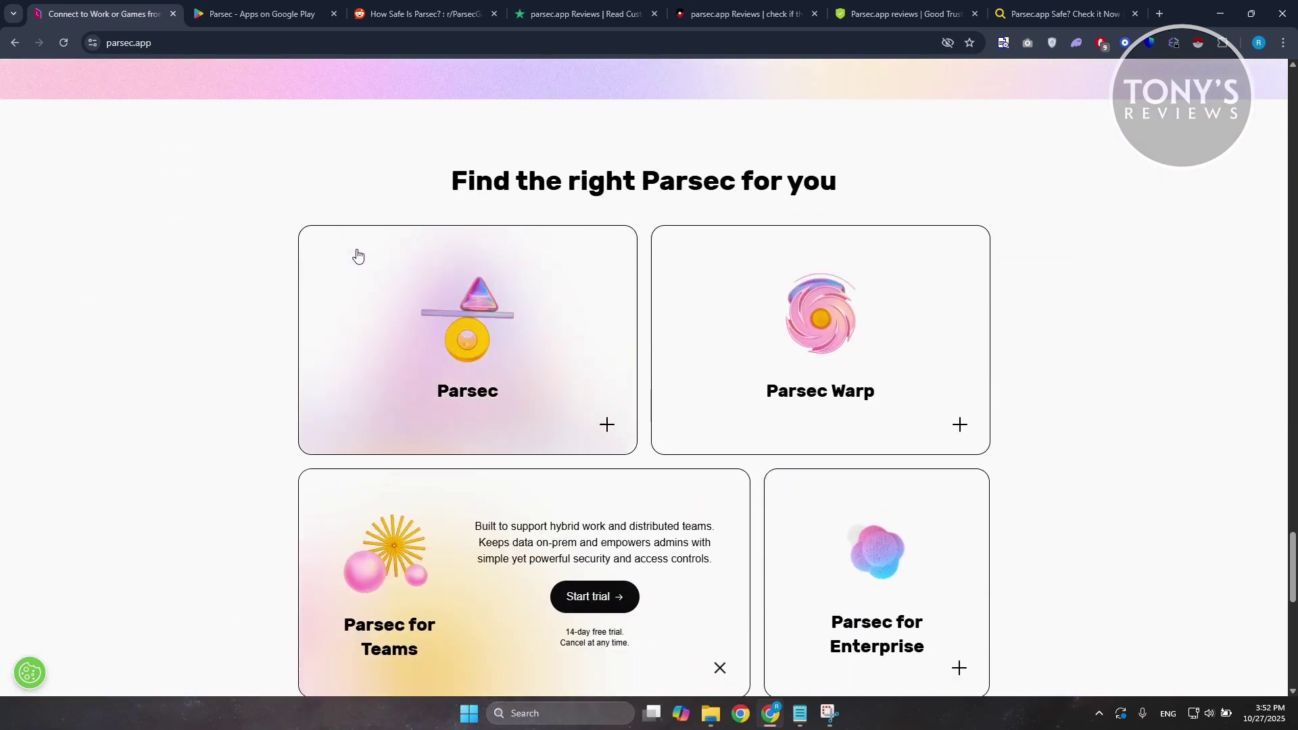